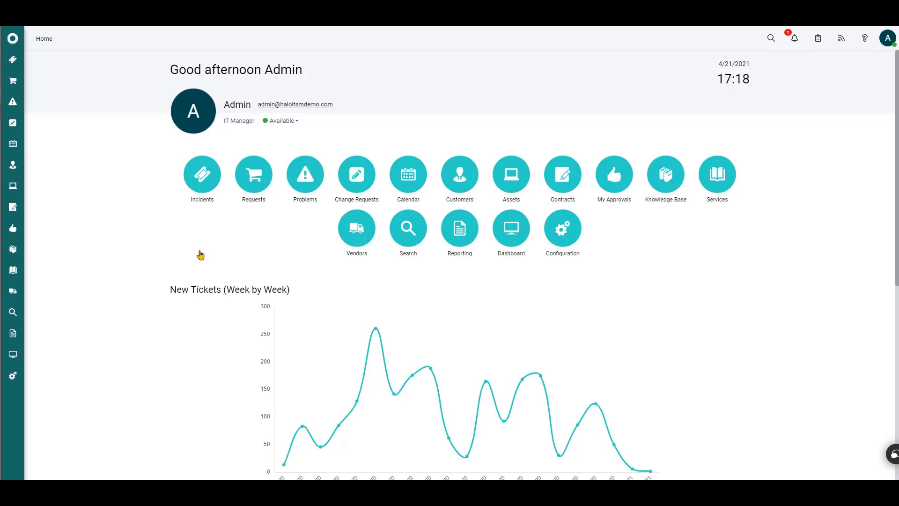
- Open the list of ticket types in the ticket configuration
{"action": "left_click", "coordinate": [564, 241]}
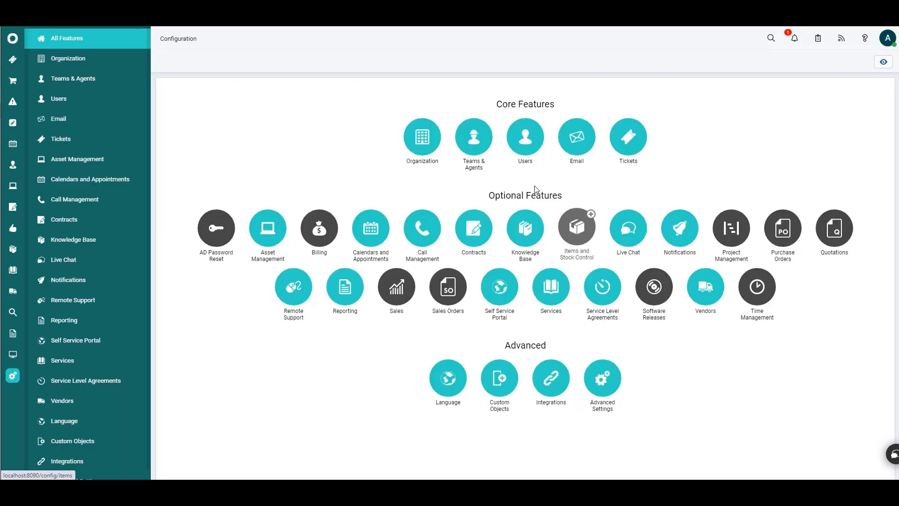
{"action": "left_click", "coordinate": [628, 136]}
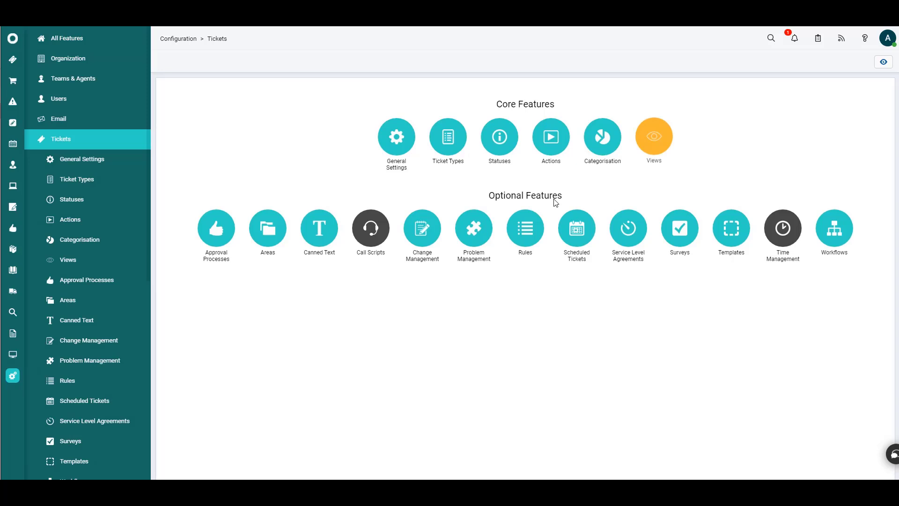
{"action": "left_click", "coordinate": [463, 155]}
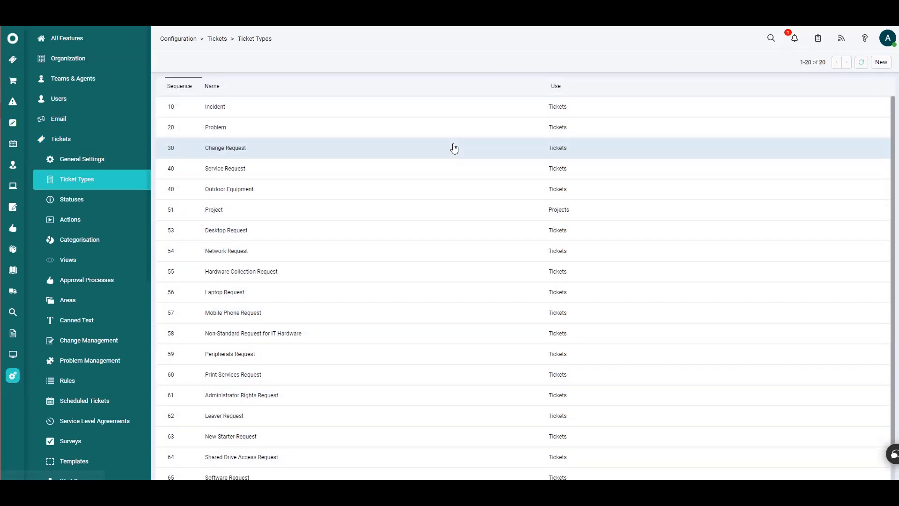
- View the service catalogue, then open Raise a Request in the Self-Service Portal
{"action": "left_click", "coordinate": [14, 276]}
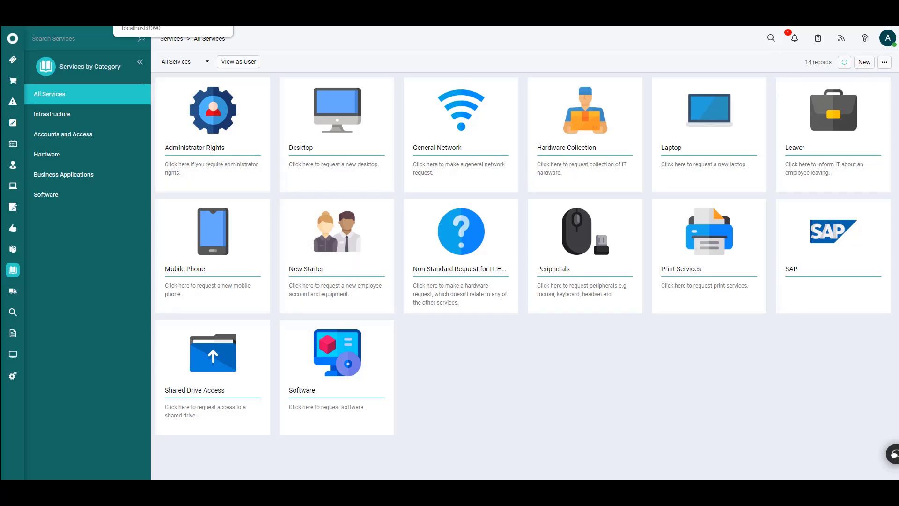
{"action": "left_click", "coordinate": [164, 4]}
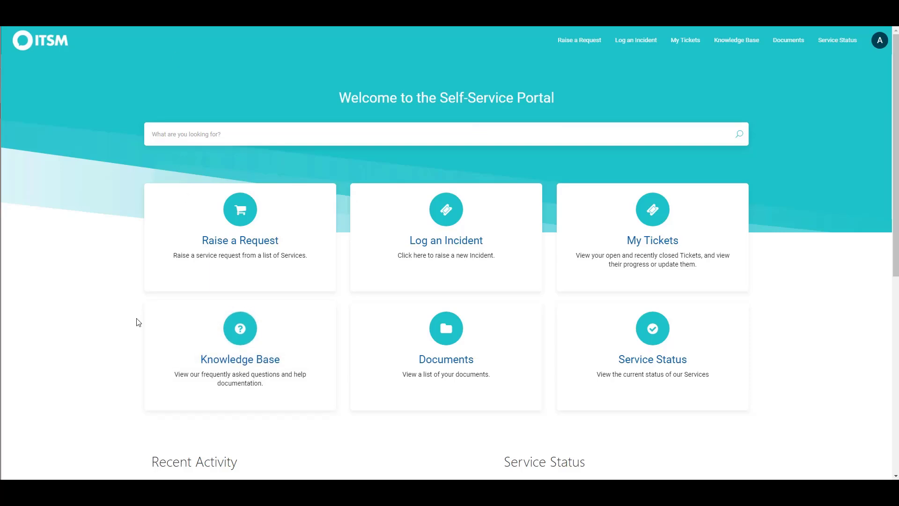
{"action": "left_click", "coordinate": [582, 45]}
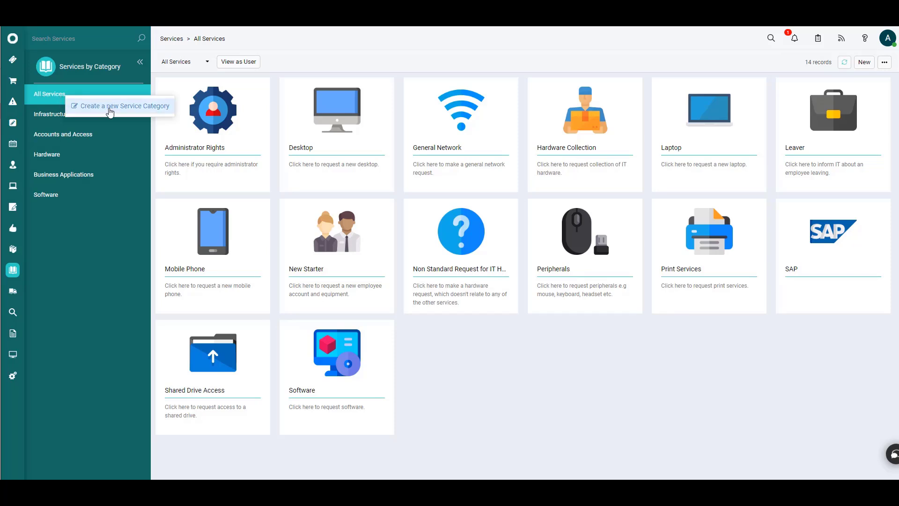
- Create and save a new service category named "Outdoor Needs"
{"action": "left_click", "coordinate": [109, 109]}
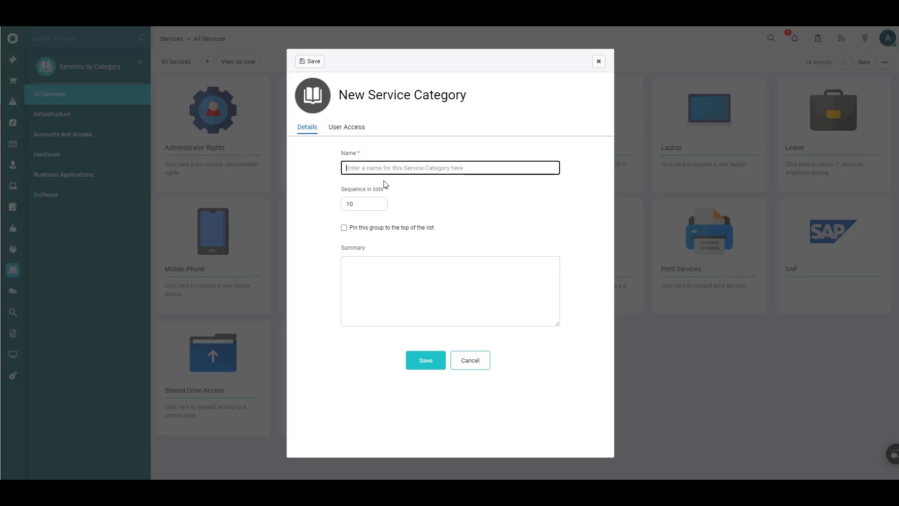
{"action": "type", "text": "Outdoor Equipment"}
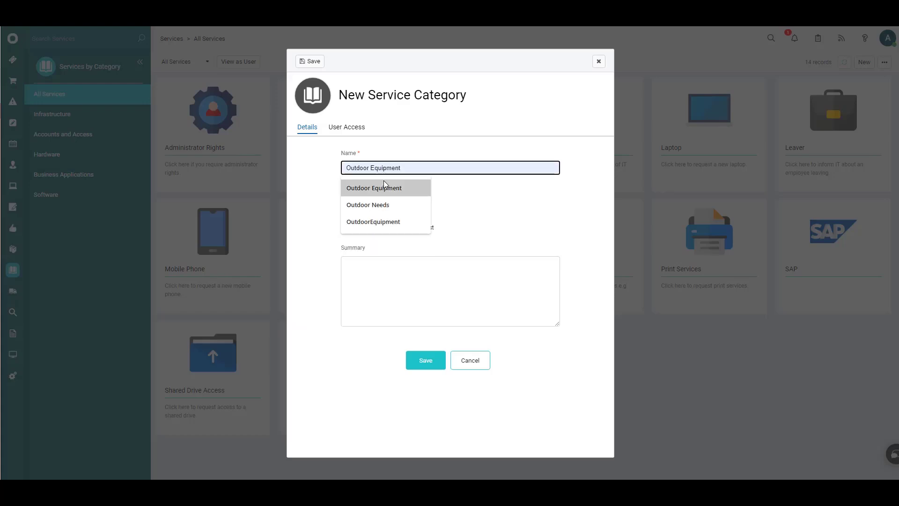
{"action": "key", "text": "Down"}
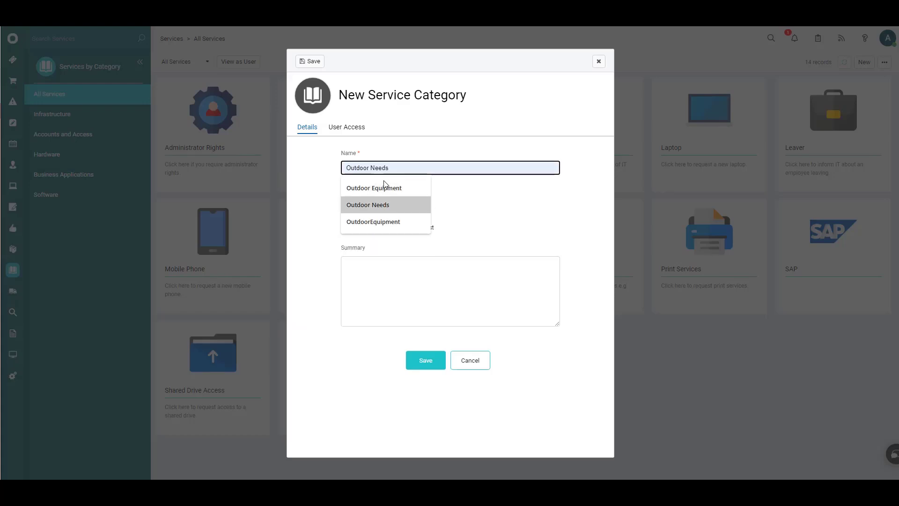
{"action": "key", "text": "Return"}
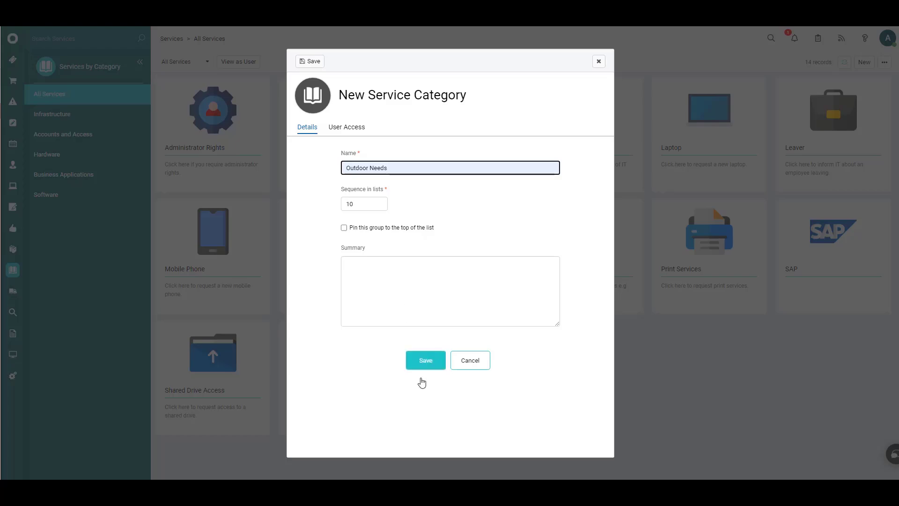
{"action": "left_click", "coordinate": [426, 361]}
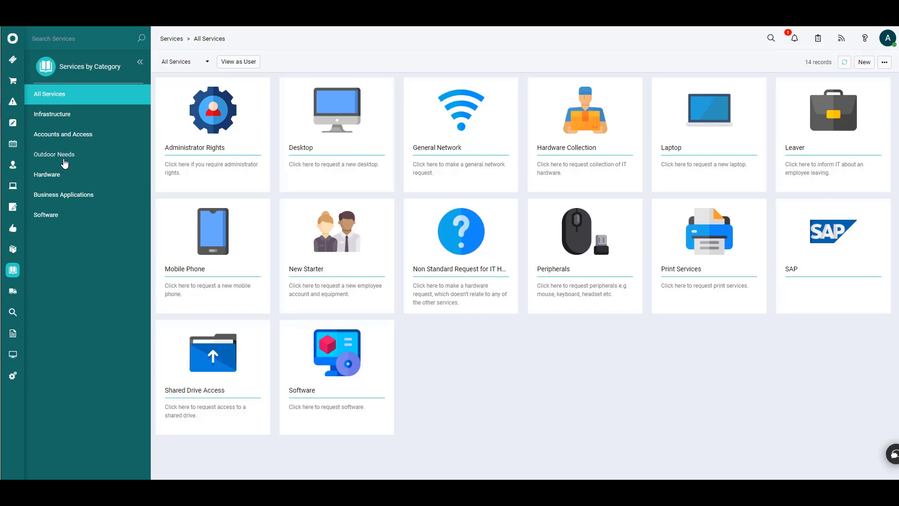
- Compare the services listed under the Outdoor Needs and Hardware categories, ending on Outdoor Needs
{"action": "left_click", "coordinate": [61, 159]}
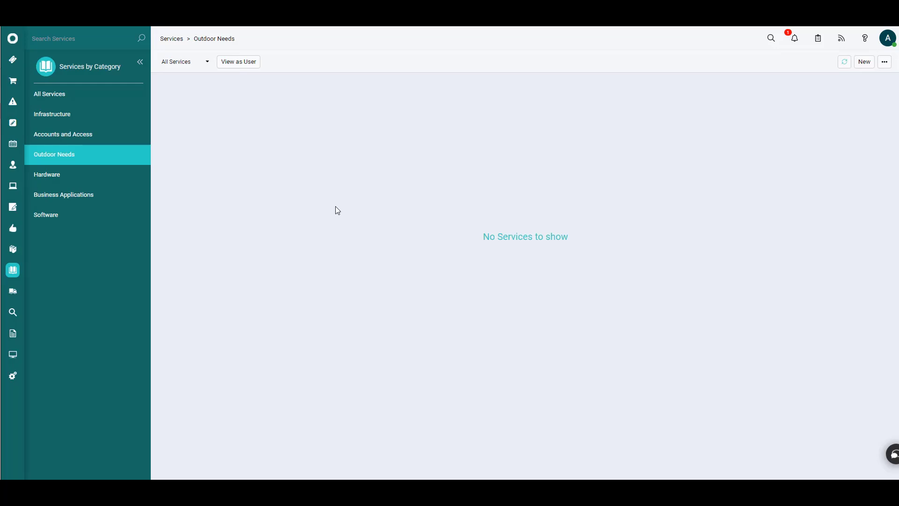
{"action": "left_click", "coordinate": [54, 182]}
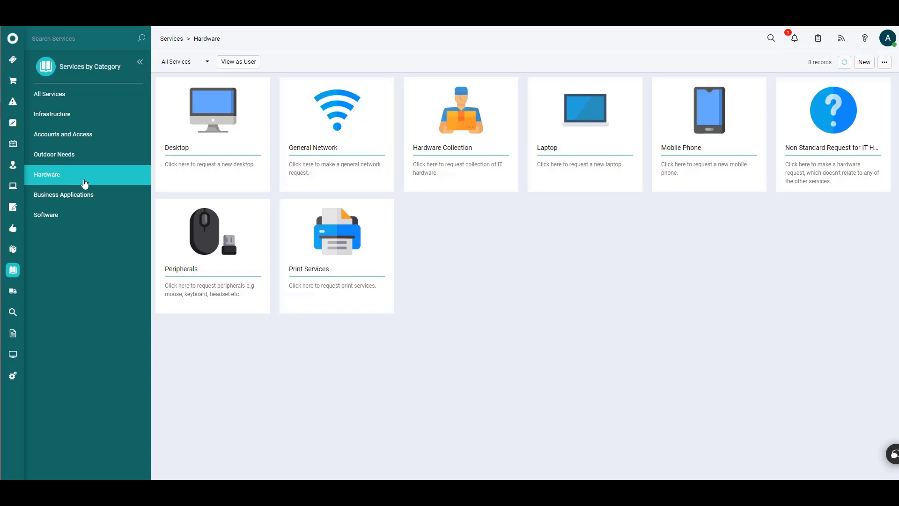
{"action": "left_click", "coordinate": [66, 157]}
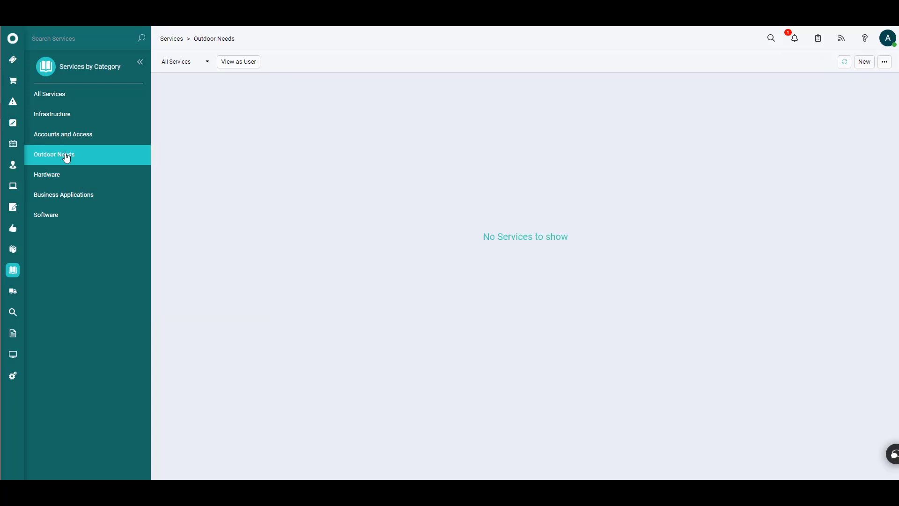
- Start a new service named "Outdoor Equipment" with Outdoor Needs as its service category
{"action": "left_click", "coordinate": [864, 63]}
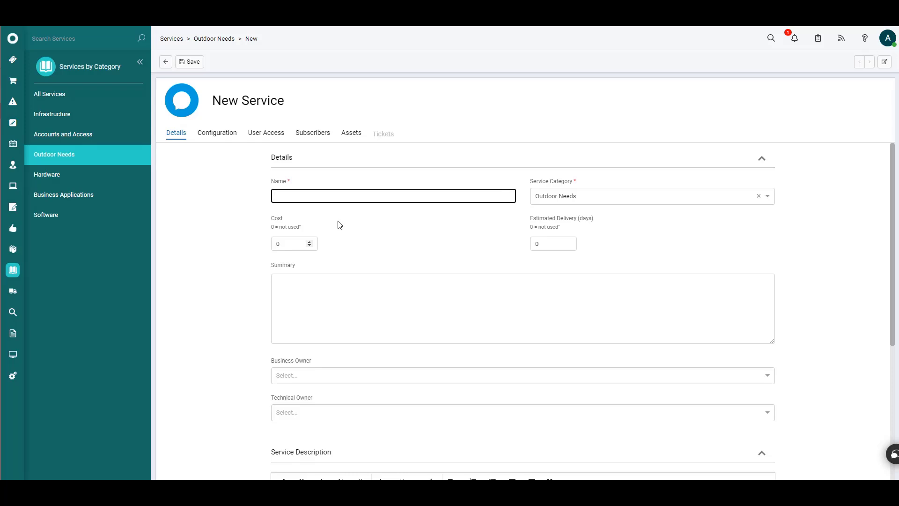
{"action": "type", "text": "Outdoor Equipment"}
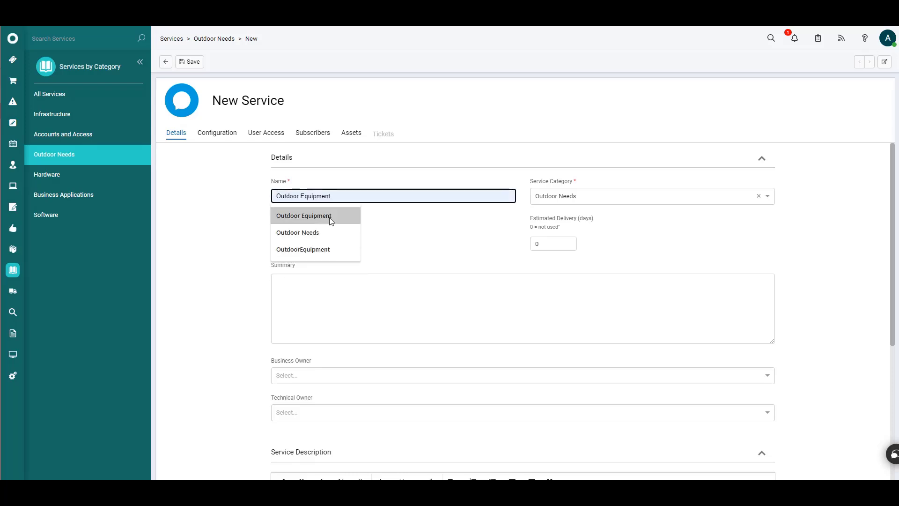
{"action": "left_click", "coordinate": [330, 216]}
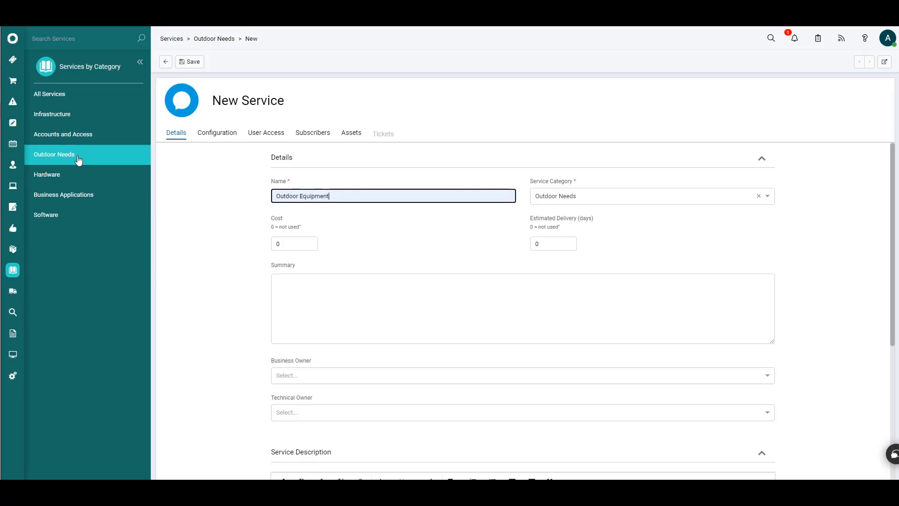
{"action": "left_click", "coordinate": [767, 196]}
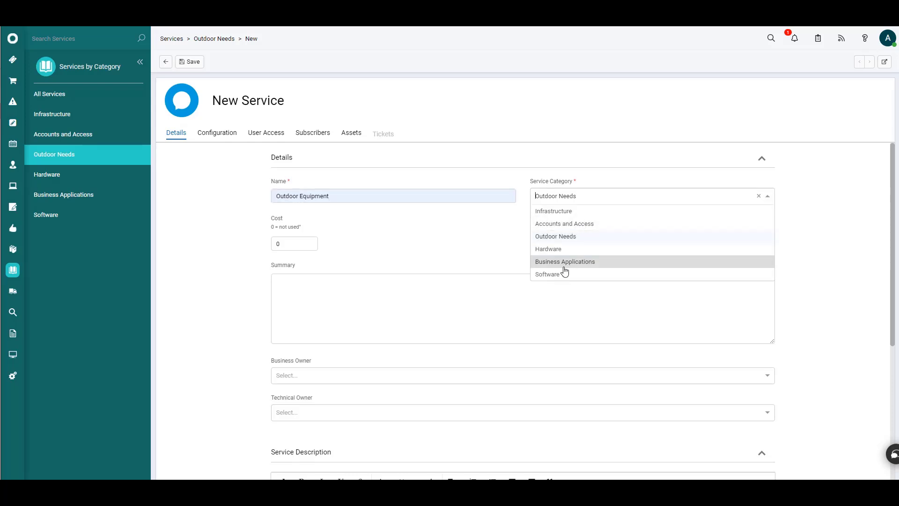
{"action": "left_click", "coordinate": [558, 237]}
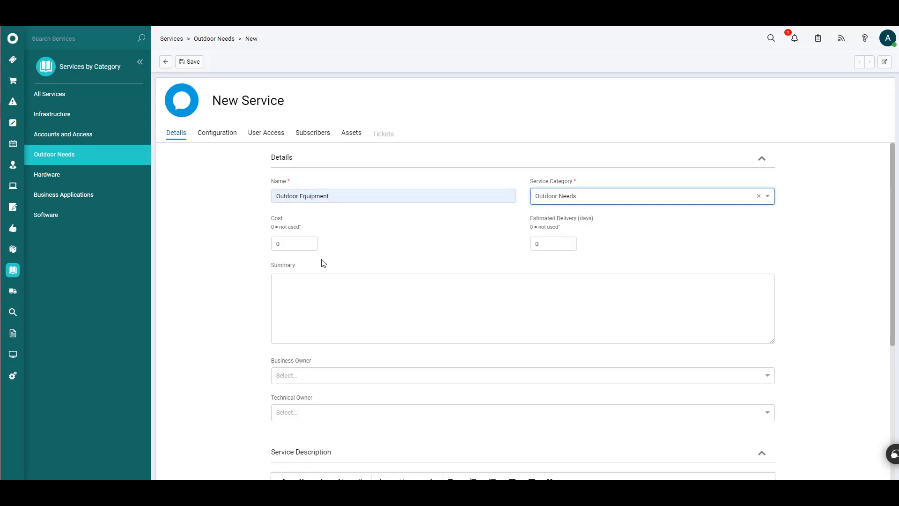
- Enter the service summary "Make a request for general outdoor equipment to make activities more enjoyable and safe"
{"action": "left_click", "coordinate": [300, 285]}
{"action": "type", "text": "Mak"}
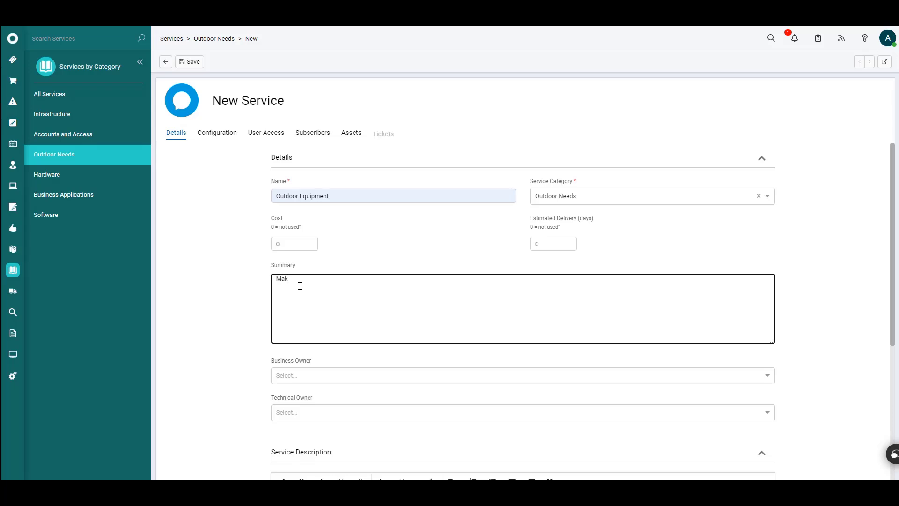
{"action": "type", "text": "e a request for general outdoor equipment t"}
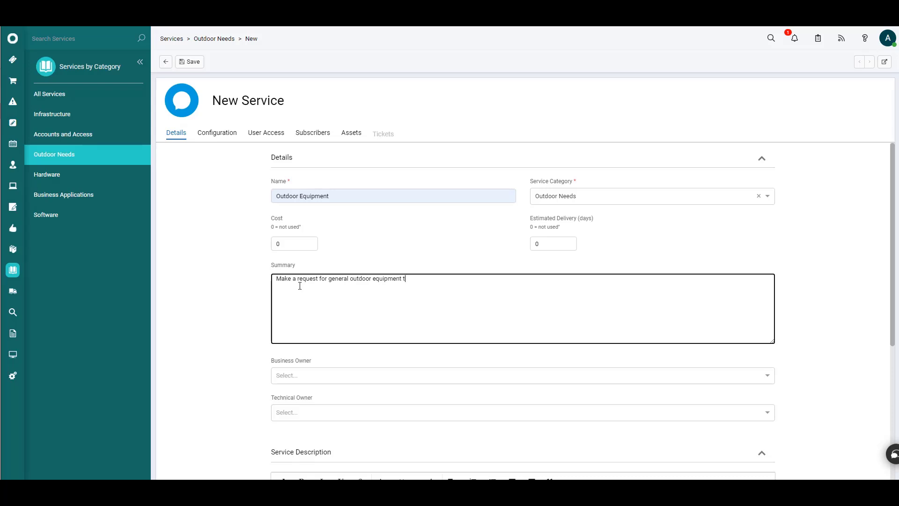
{"action": "type", "text": "o make activities more enh"}
{"action": "key", "text": "BackSpace"}
{"action": "type", "text": "joyable and safe"}
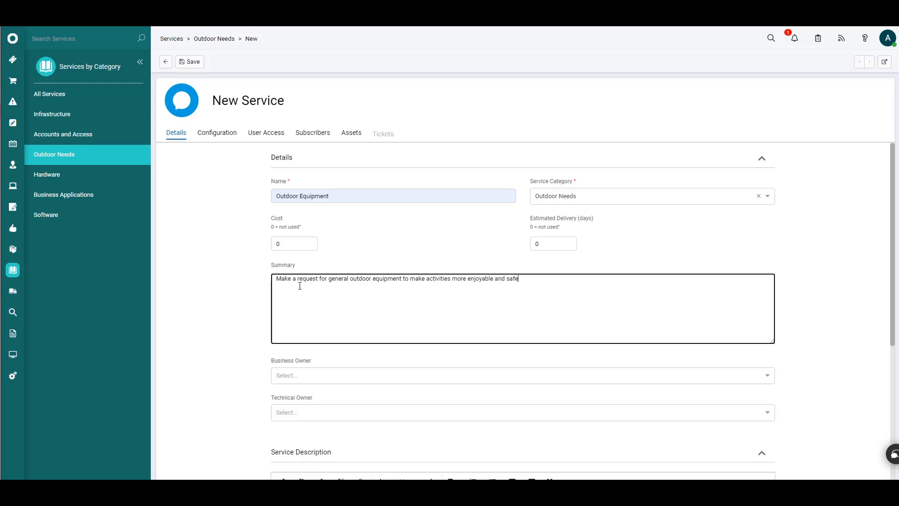
{"action": "scroll", "coordinate": [207, 341], "scroll_direction": "down", "scroll_amount": 3}
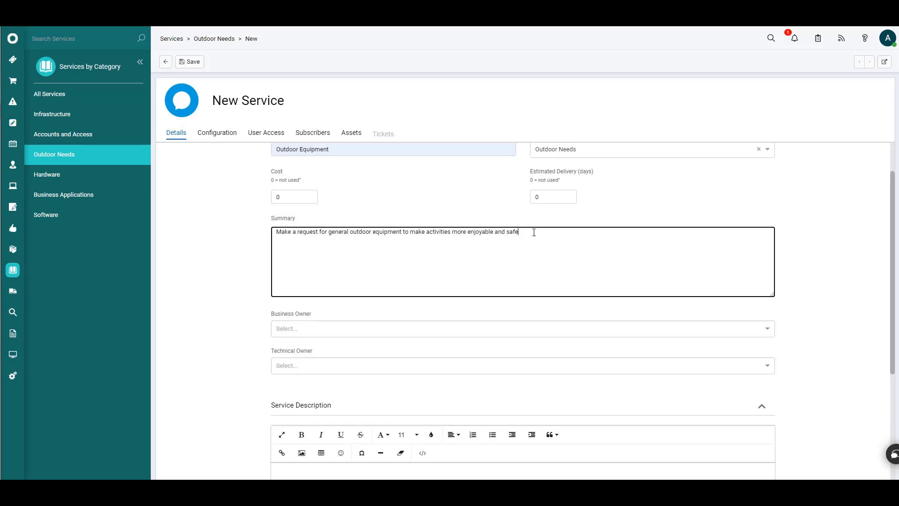
- Copy the summary text into the Service Description and save the new service
{"action": "left_click_drag", "start_coordinate": [534, 231], "coordinate": [262, 238]}
{"action": "key", "text": "ctrl+c"}
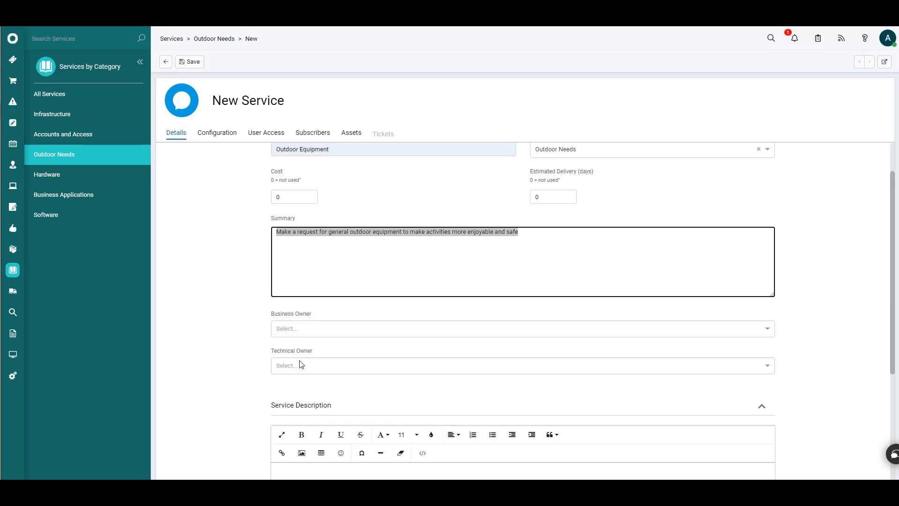
{"action": "scroll", "coordinate": [401, 373], "scroll_direction": "down", "scroll_amount": 2}
{"action": "left_click", "coordinate": [316, 388]}
{"action": "key", "text": "ctrl+v"}
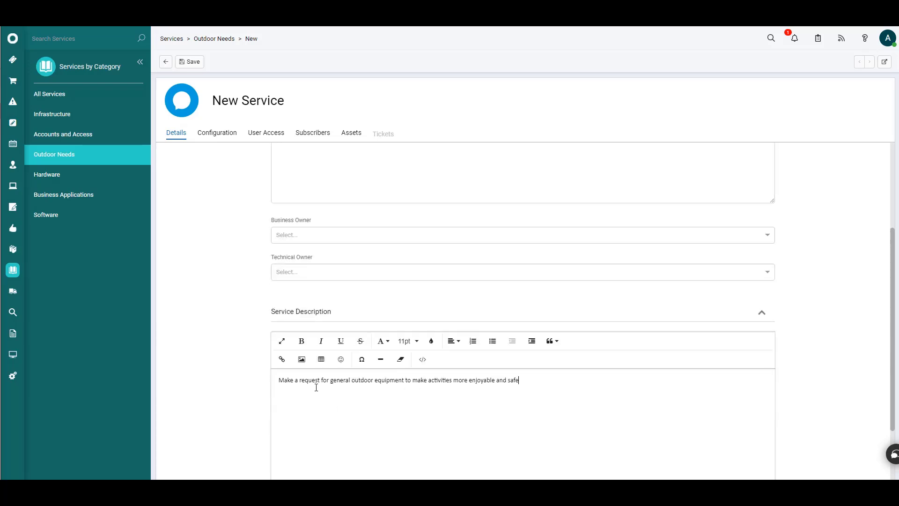
{"action": "scroll", "coordinate": [215, 271], "scroll_direction": "up", "scroll_amount": 3}
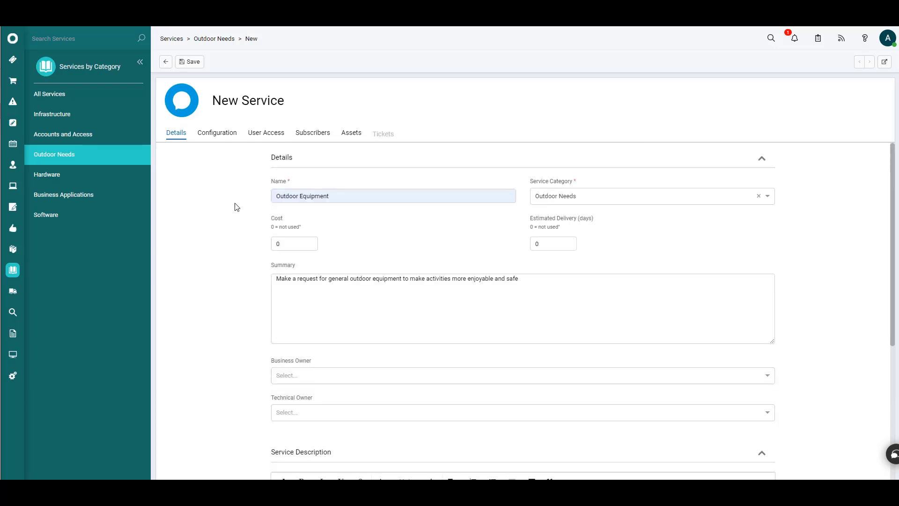
{"action": "left_click", "coordinate": [190, 62]}
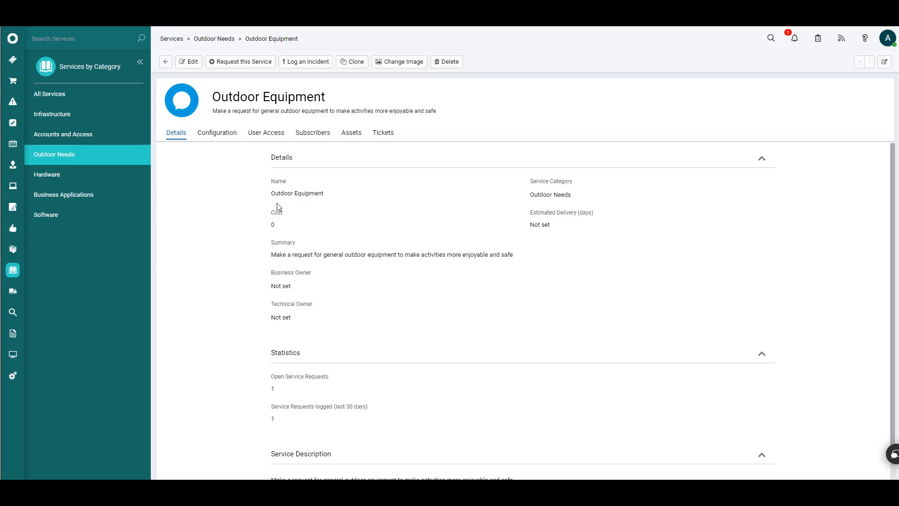
- Edit the service's configuration and set the ticket type for service requests to Outdoor Equipment
{"action": "left_click", "coordinate": [220, 135]}
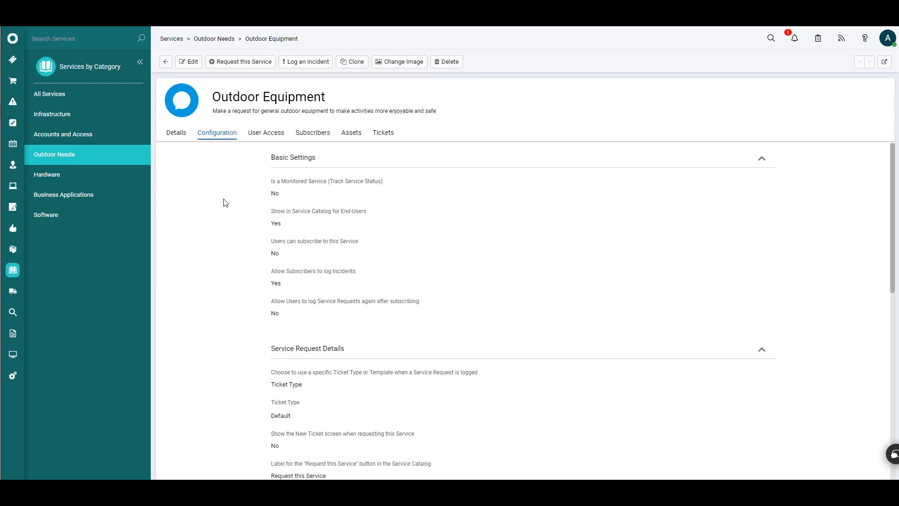
{"action": "left_click", "coordinate": [188, 61]}
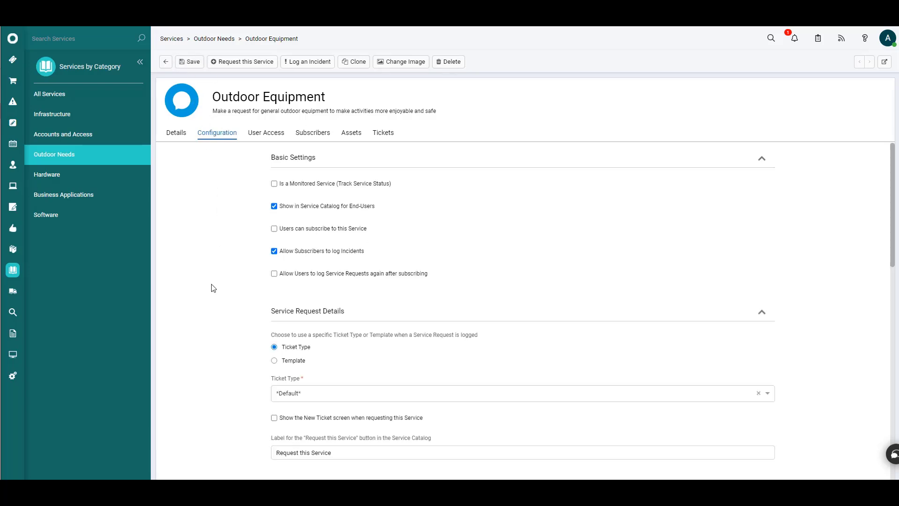
{"action": "scroll", "coordinate": [215, 291], "scroll_direction": "down", "scroll_amount": 3}
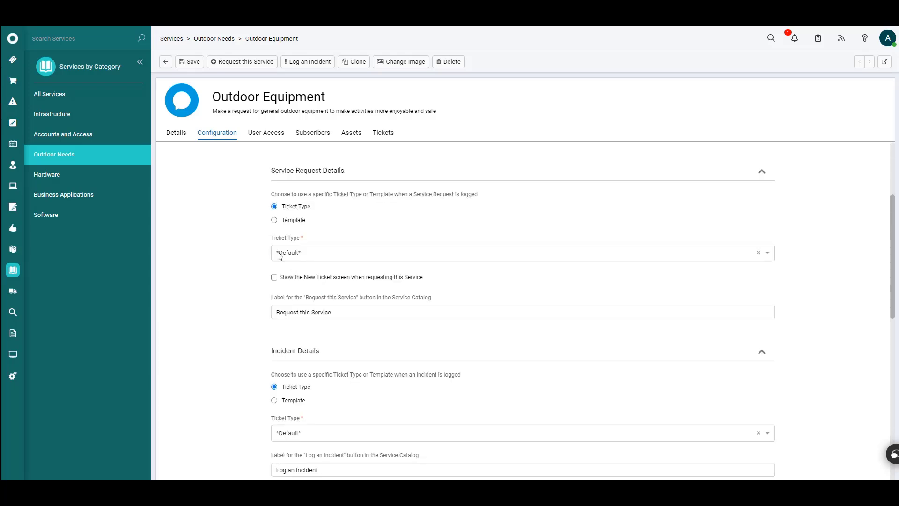
{"action": "left_click", "coordinate": [308, 257]}
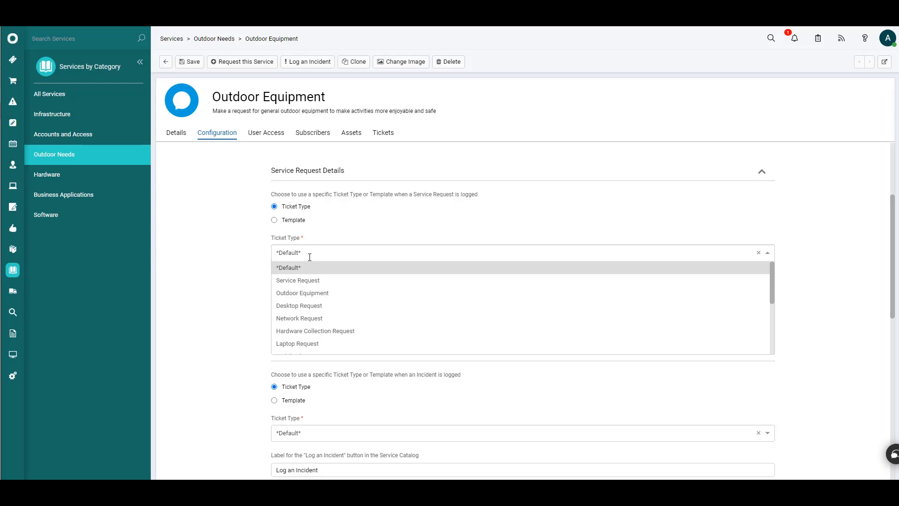
{"action": "left_click", "coordinate": [314, 295]}
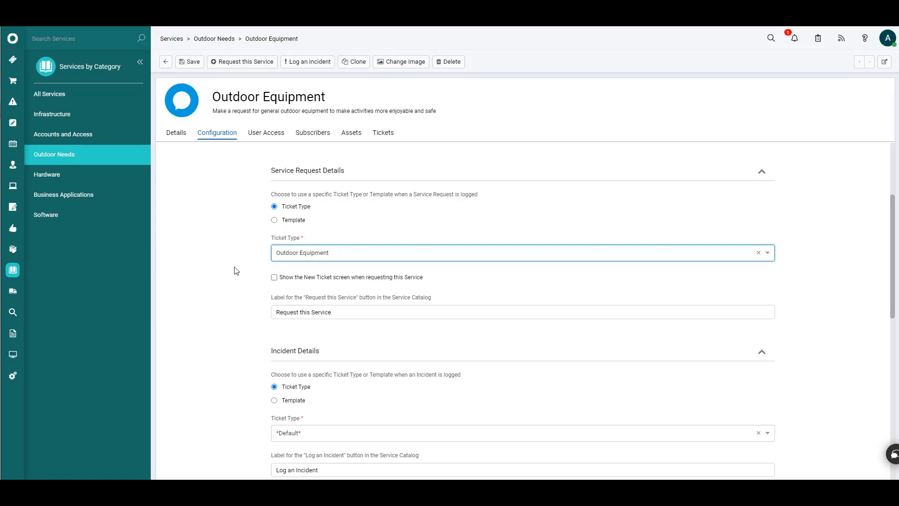
- Enable showing the New Ticket screen when requesting this service
{"action": "scroll", "coordinate": [232, 277], "scroll_direction": "down", "scroll_amount": 2}
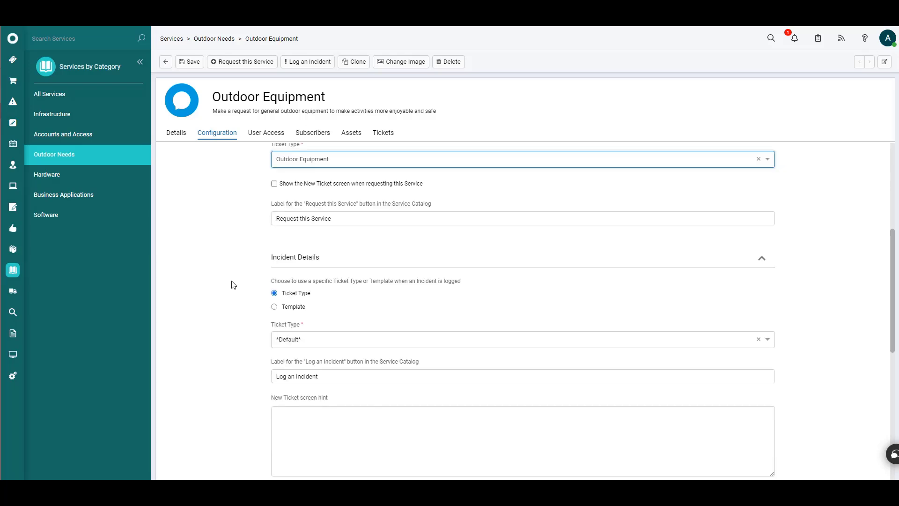
{"action": "scroll", "coordinate": [233, 284], "scroll_direction": "up", "scroll_amount": 2}
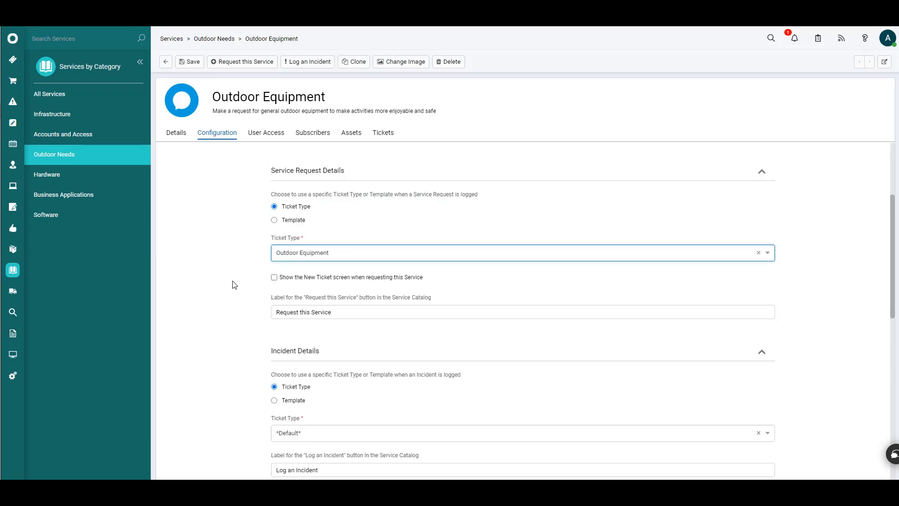
{"action": "left_click", "coordinate": [290, 282]}
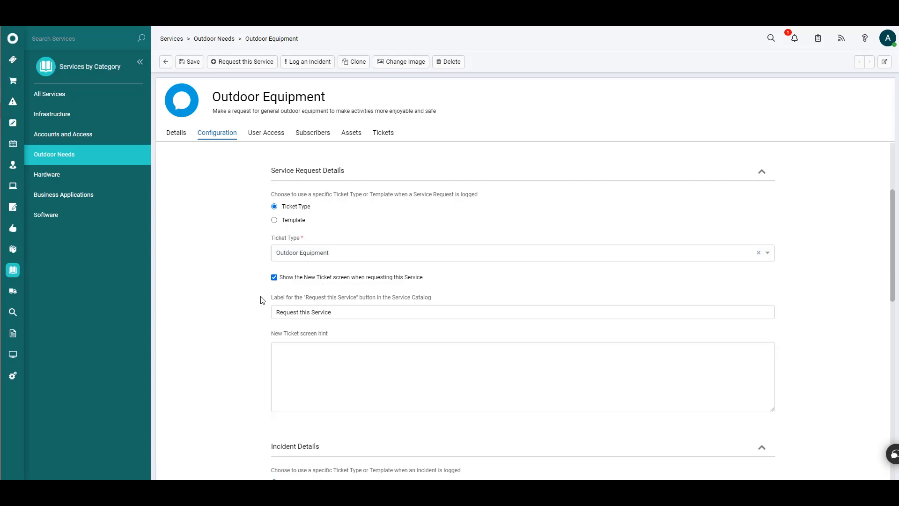
- Save the Outdoor Equipment service's configuration changes and set its image to the Athletics-126 PNG file
{"action": "scroll", "coordinate": [251, 300], "scroll_direction": "up", "scroll_amount": 3}
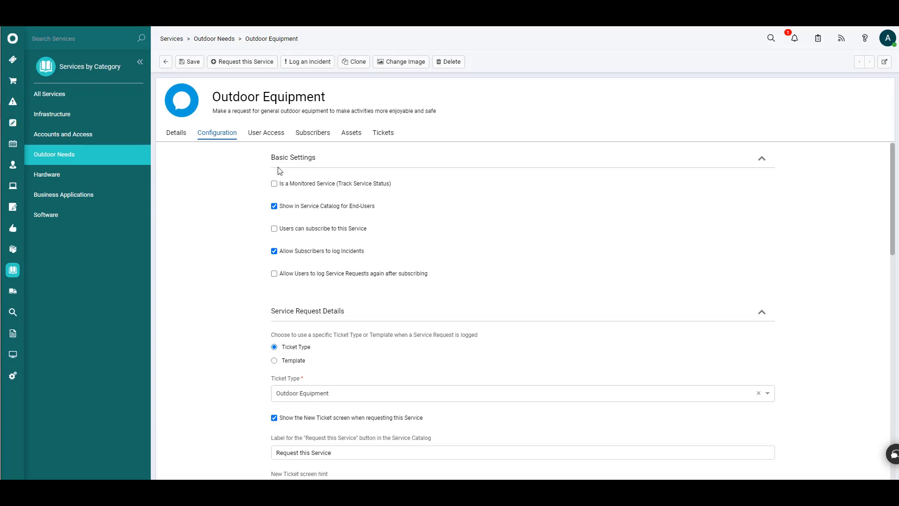
{"action": "left_click", "coordinate": [191, 62]}
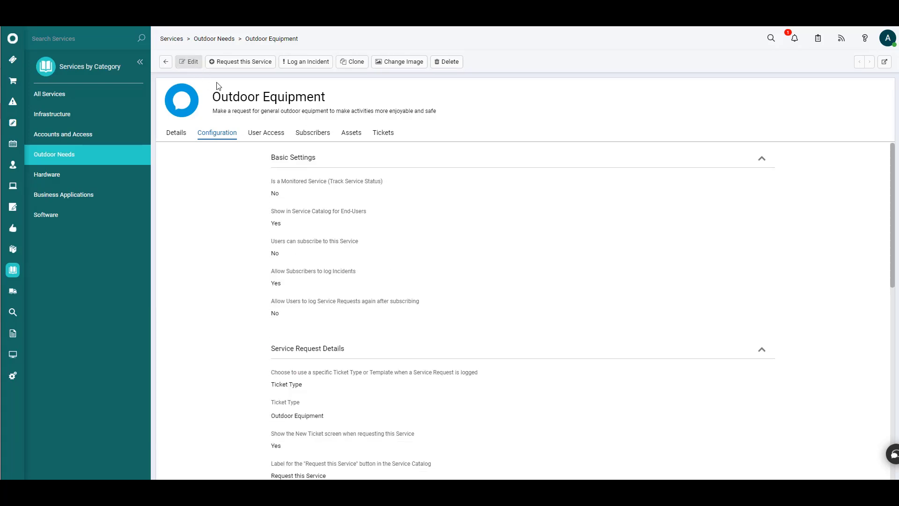
{"action": "left_click", "coordinate": [398, 66]}
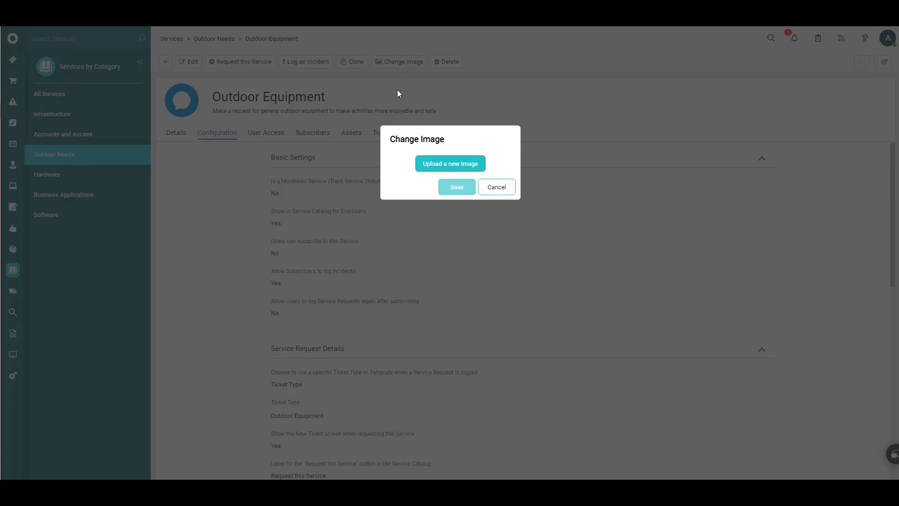
{"action": "left_click", "coordinate": [451, 164]}
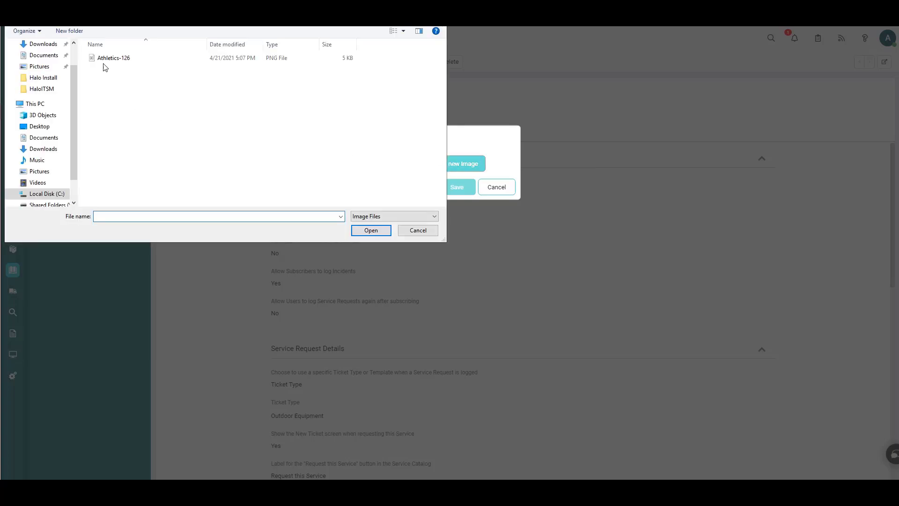
{"action": "double_click", "coordinate": [104, 62]}
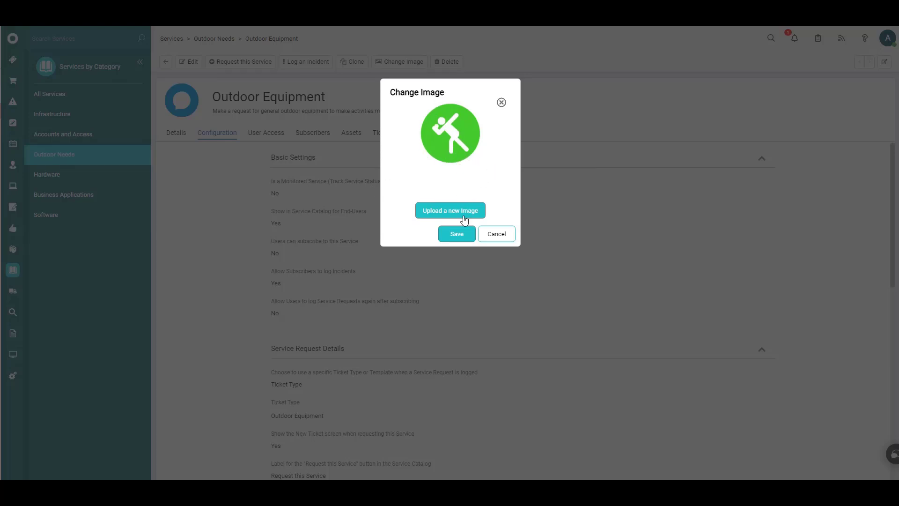
{"action": "left_click", "coordinate": [457, 238]}
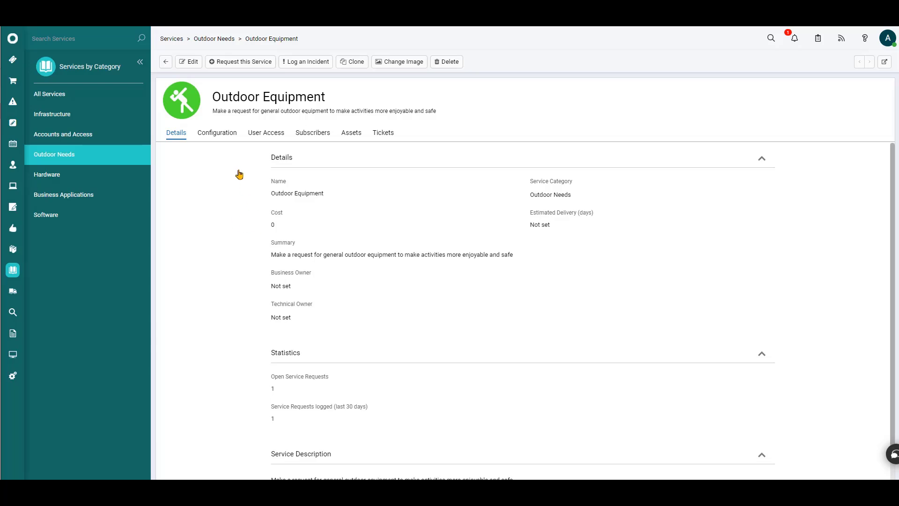
- Switch to the self-service portal, reload the Service Catalog and open the Outdoor Equipment service under Outdoor Needs
{"action": "left_click", "coordinate": [173, 14]}
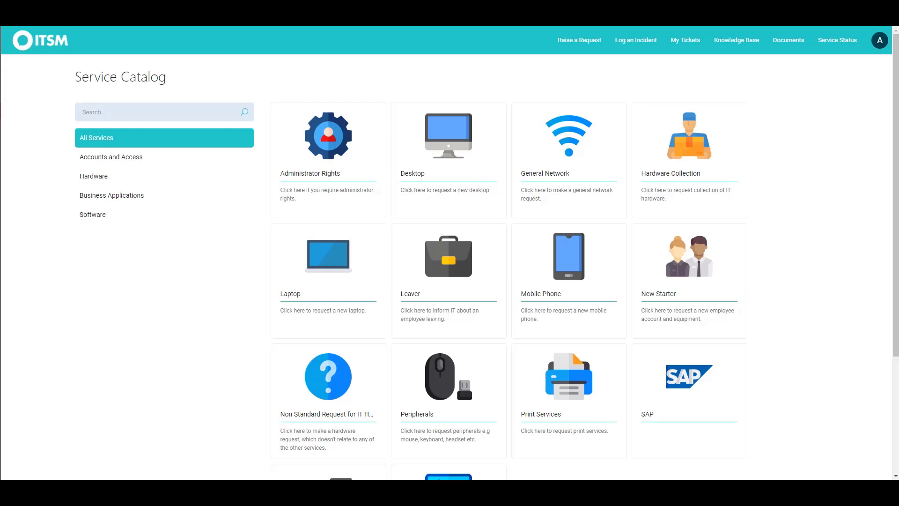
{"action": "key", "text": "F5"}
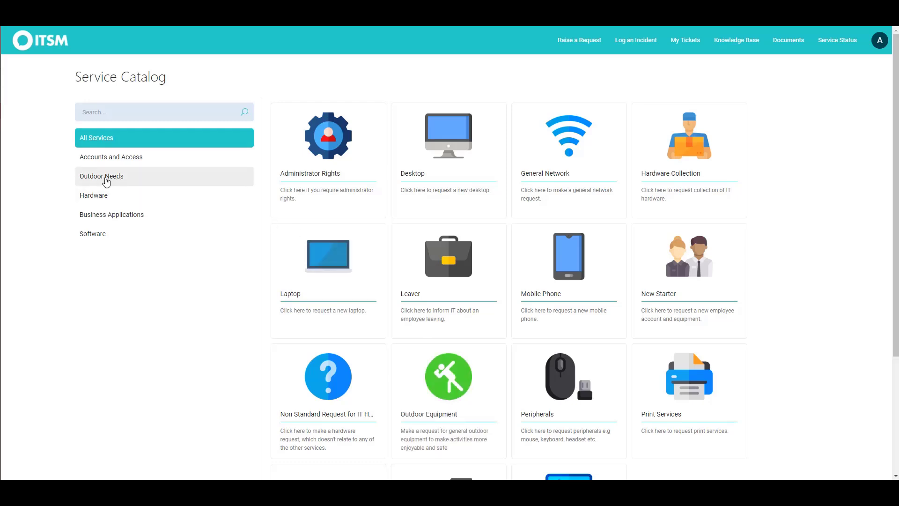
{"action": "left_click", "coordinate": [106, 182]}
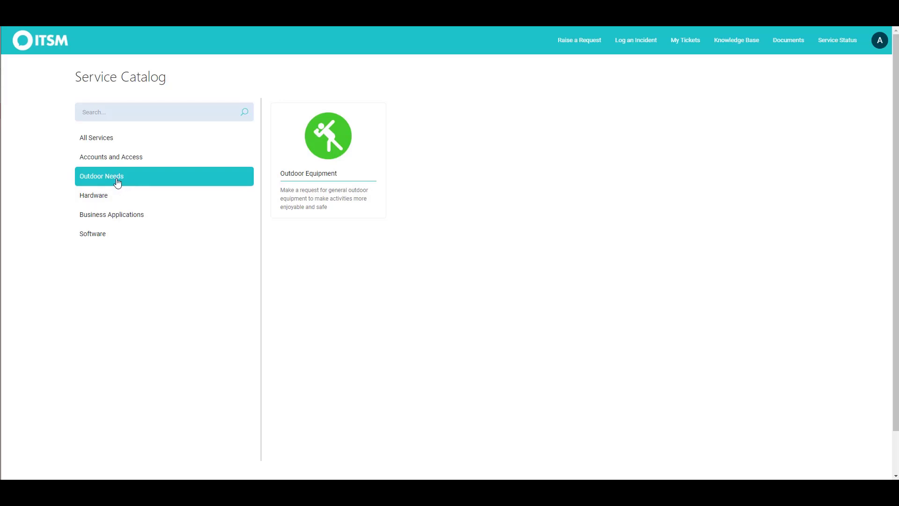
{"action": "left_click", "coordinate": [333, 159]}
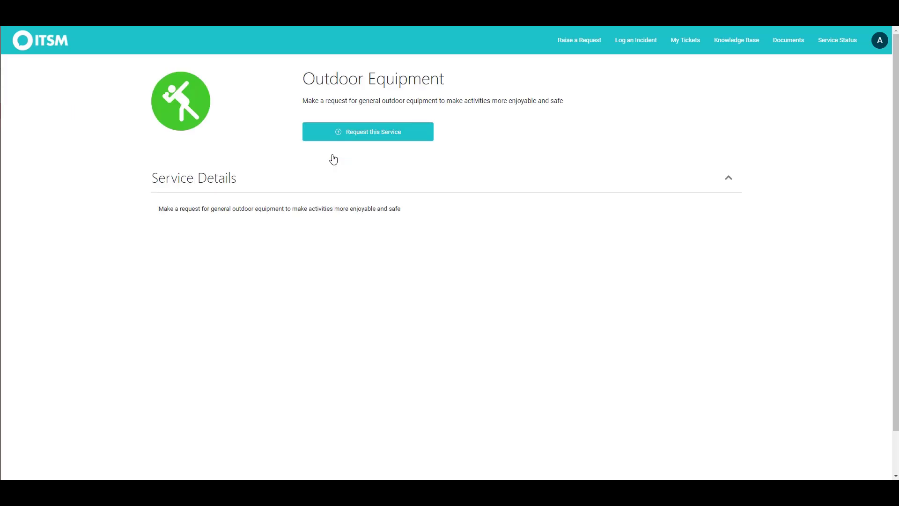
- Request the Outdoor Equipment service, choosing Hat, Sunglasses and Water Bottle as the equipment needed, and submit the request
{"action": "left_click", "coordinate": [340, 138]}
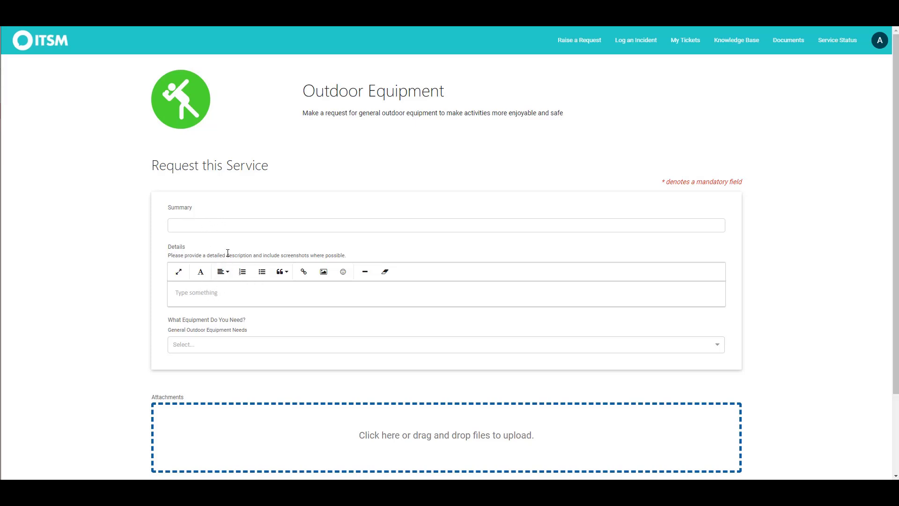
{"action": "left_click", "coordinate": [216, 351]}
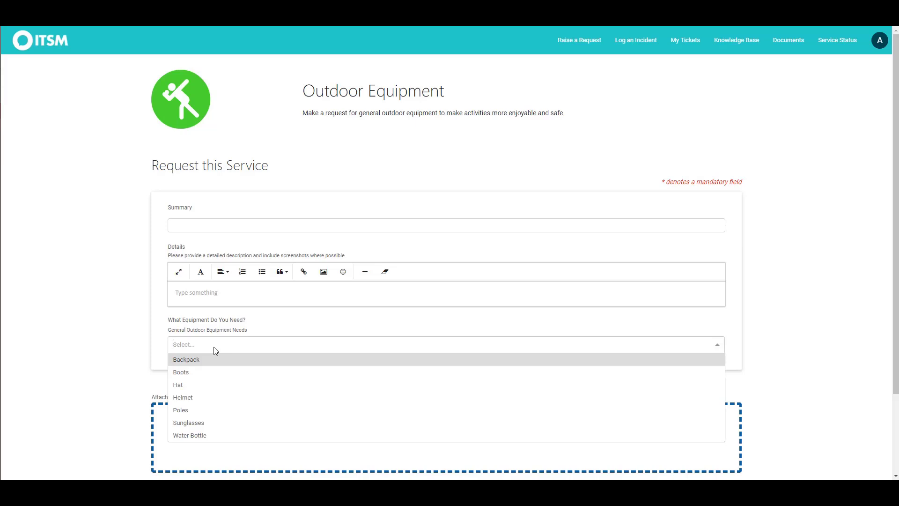
{"action": "left_click", "coordinate": [189, 385]}
{"action": "left_click", "coordinate": [198, 412]}
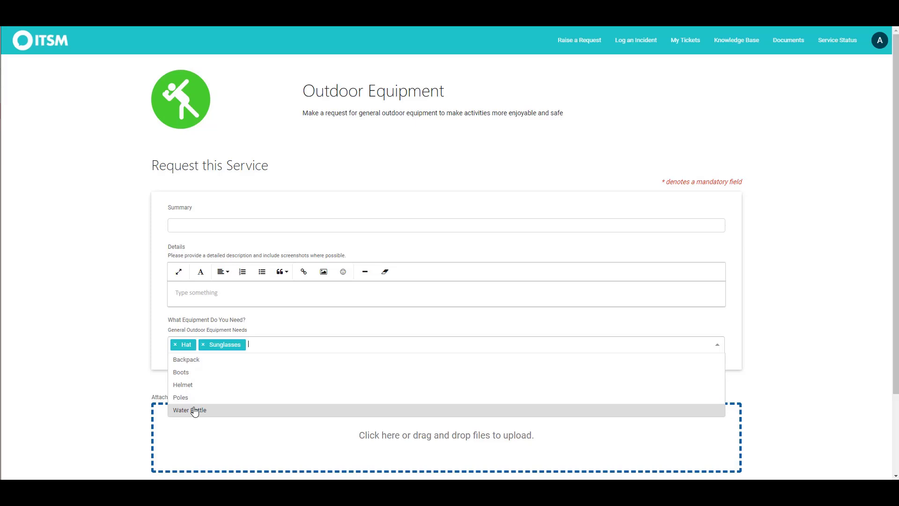
{"action": "left_click", "coordinate": [195, 412]}
{"action": "left_click", "coordinate": [139, 341]}
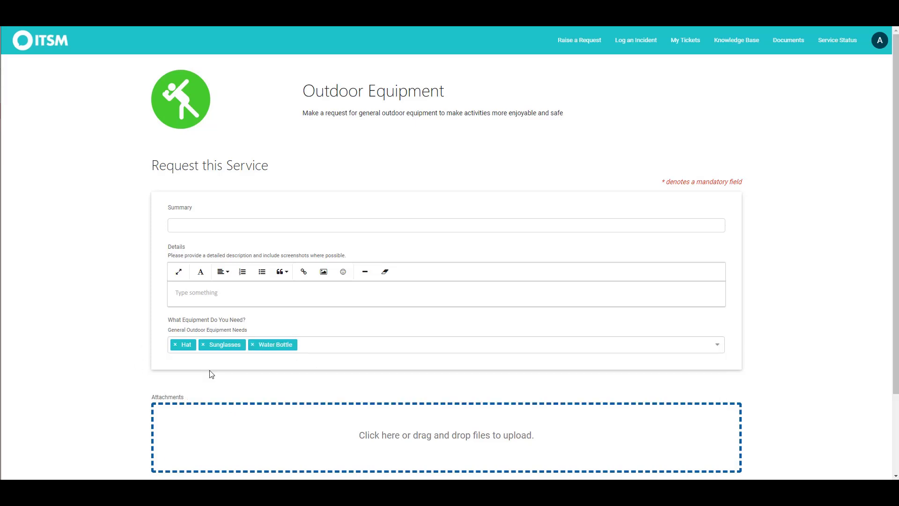
{"action": "scroll", "coordinate": [108, 360], "scroll_direction": "down", "scroll_amount": 3}
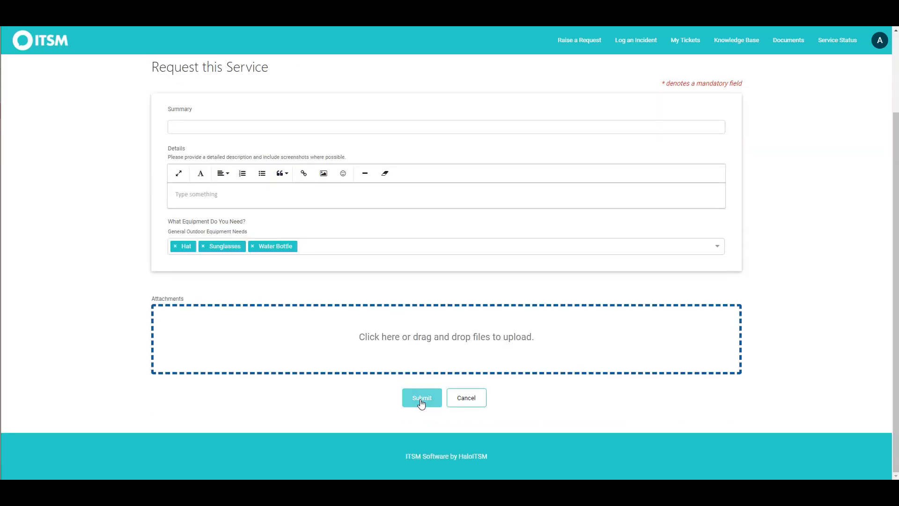
{"action": "left_click", "coordinate": [421, 399]}
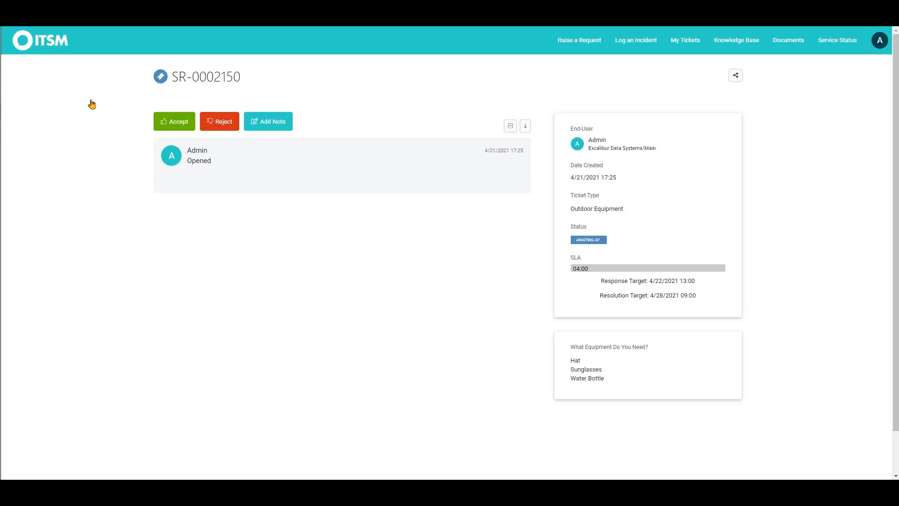
- Return to the agent application, reopen the Outdoor Equipment service from Outdoor Needs and review its Service Request Details configuration
{"action": "left_click", "coordinate": [56, 4]}
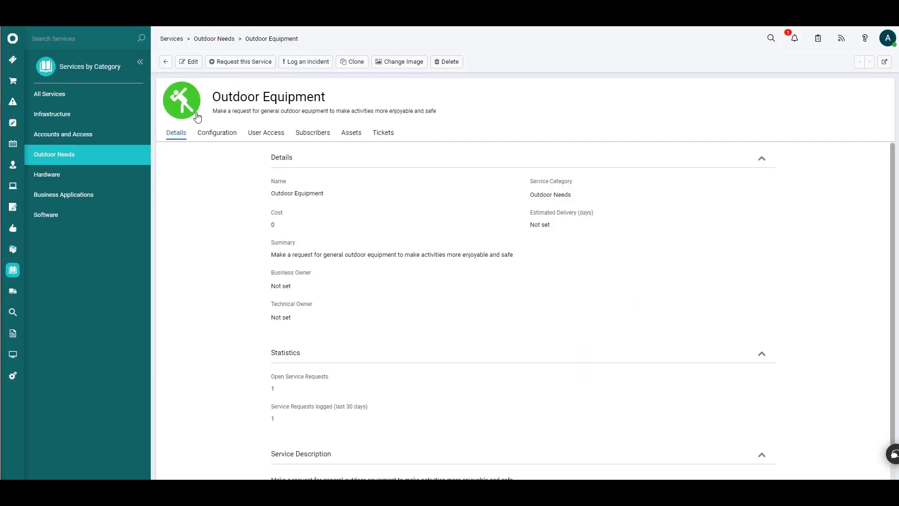
{"action": "left_click", "coordinate": [164, 62]}
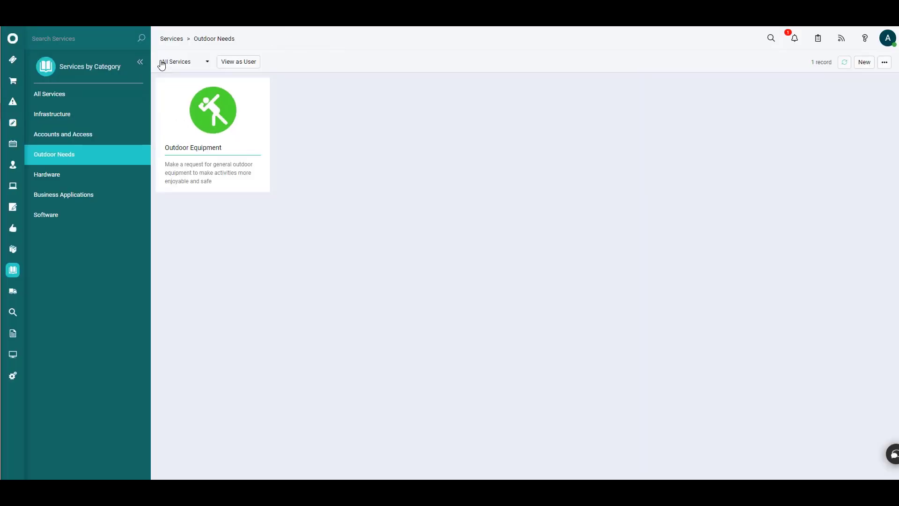
{"action": "left_click", "coordinate": [190, 117]}
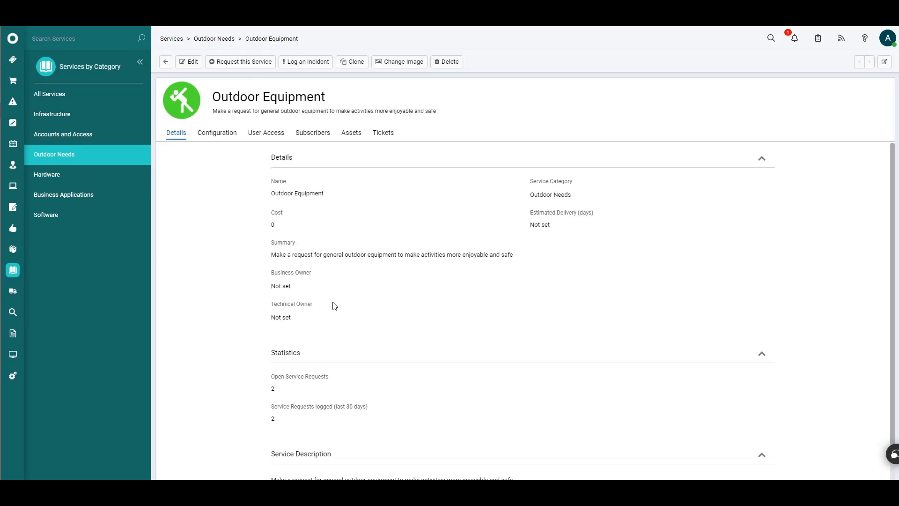
{"action": "left_click", "coordinate": [214, 136]}
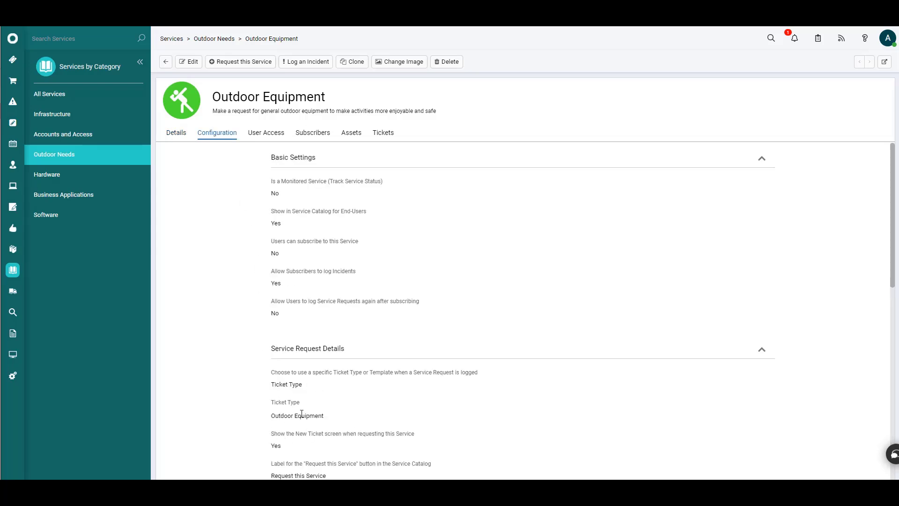
{"action": "scroll", "coordinate": [321, 393], "scroll_direction": "down", "scroll_amount": 2}
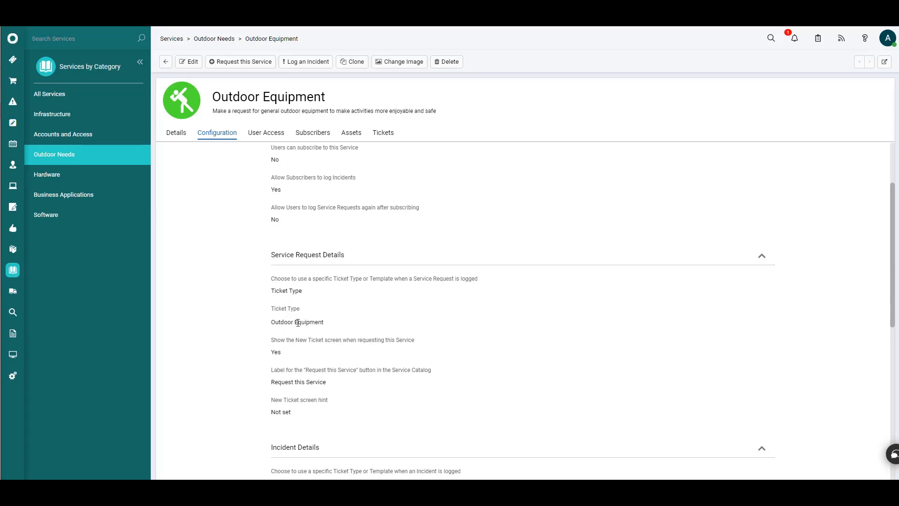